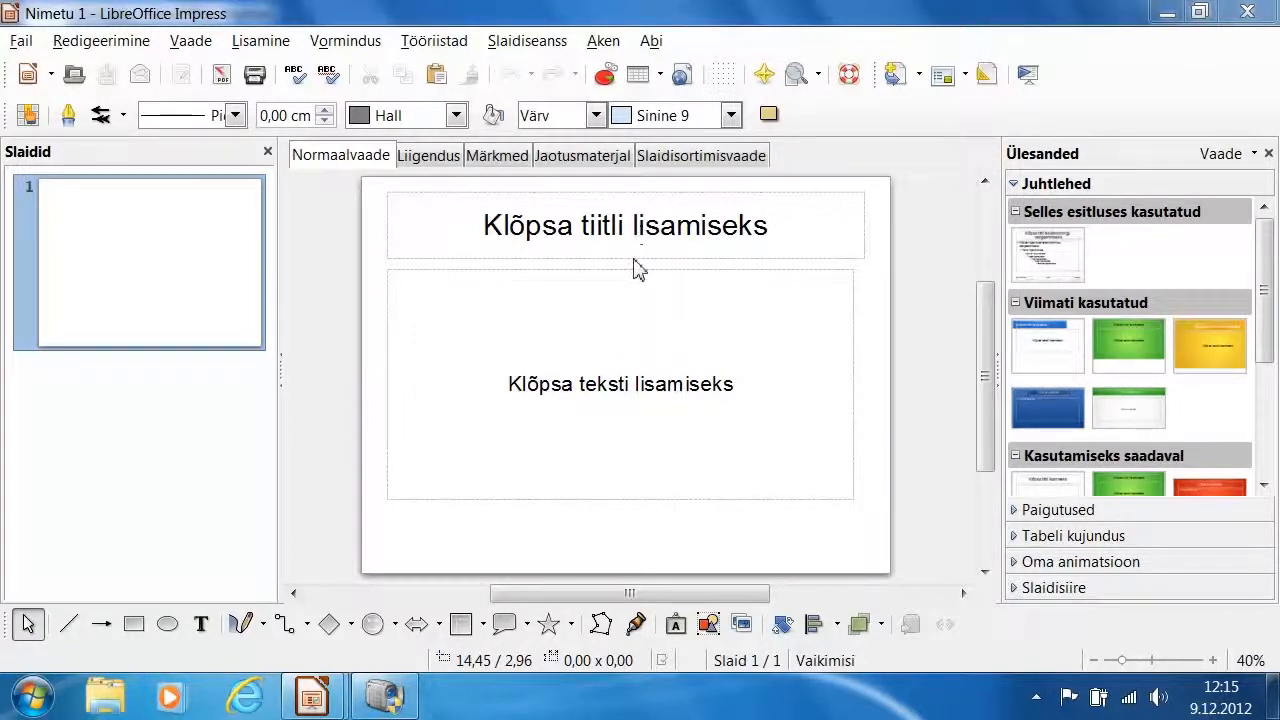
Add a second slide to the presentation and display the available slide layouts
click(266, 45)
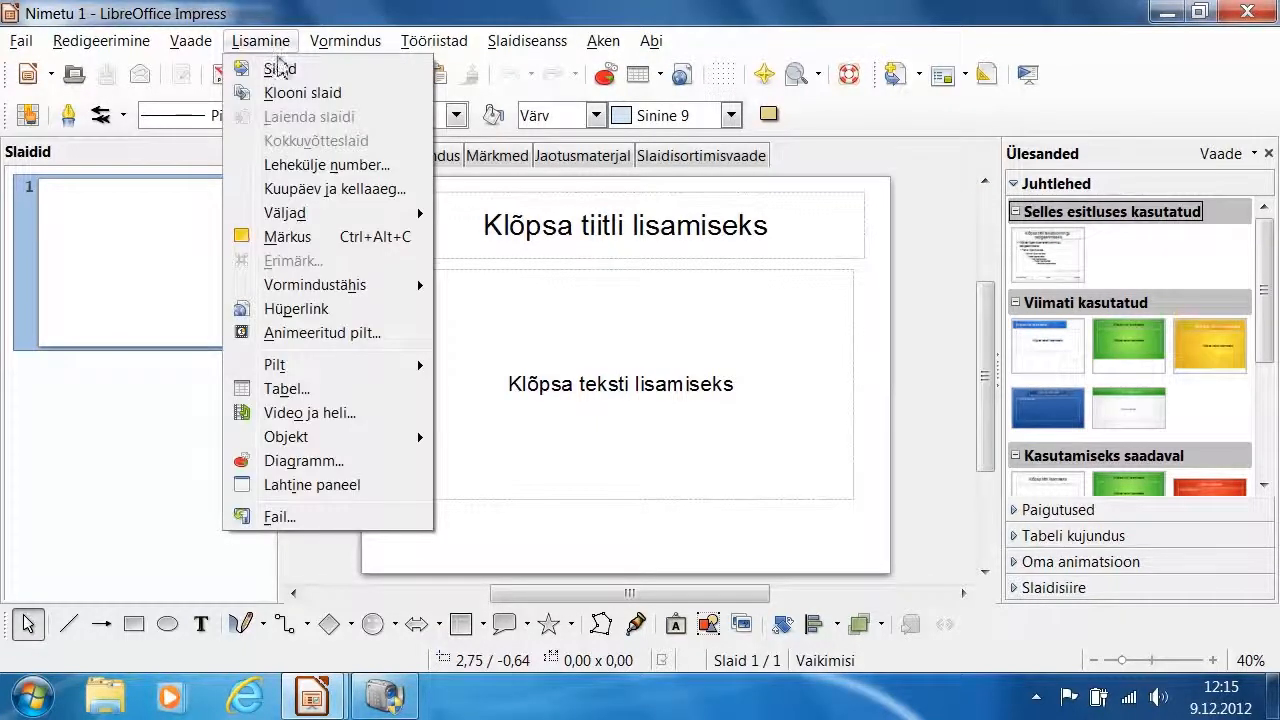
click(281, 71)
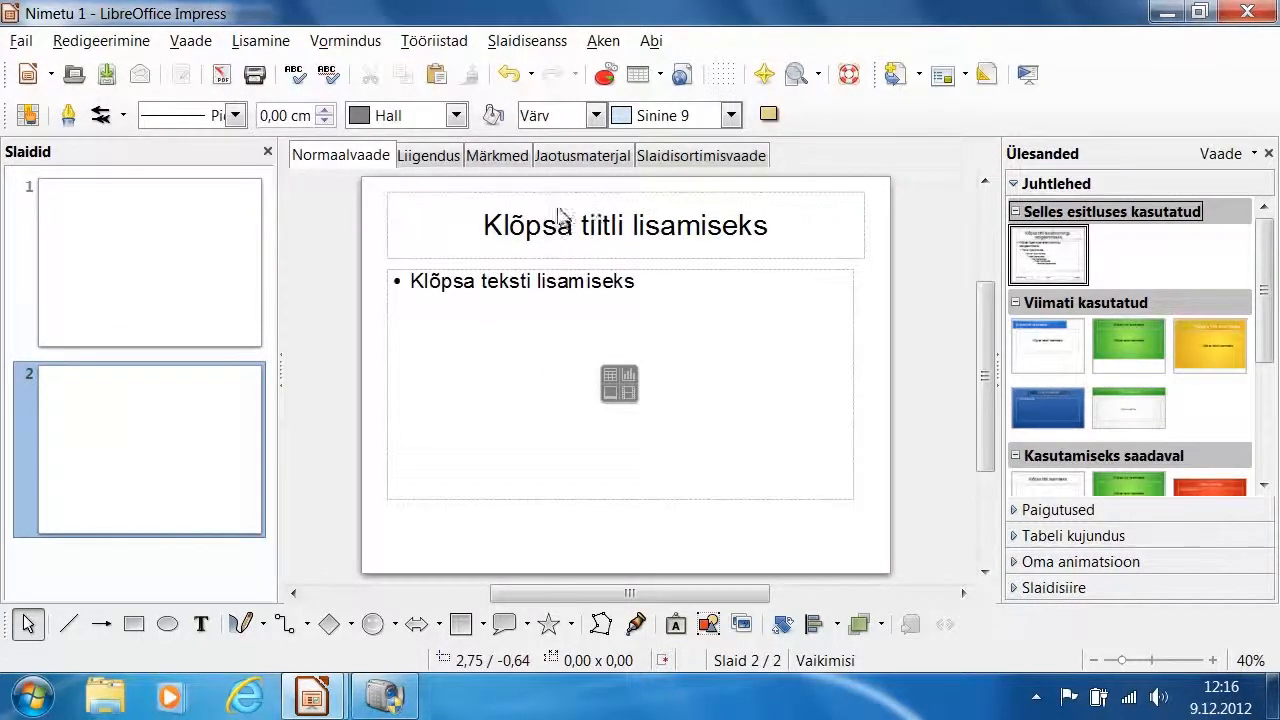
click(1110, 518)
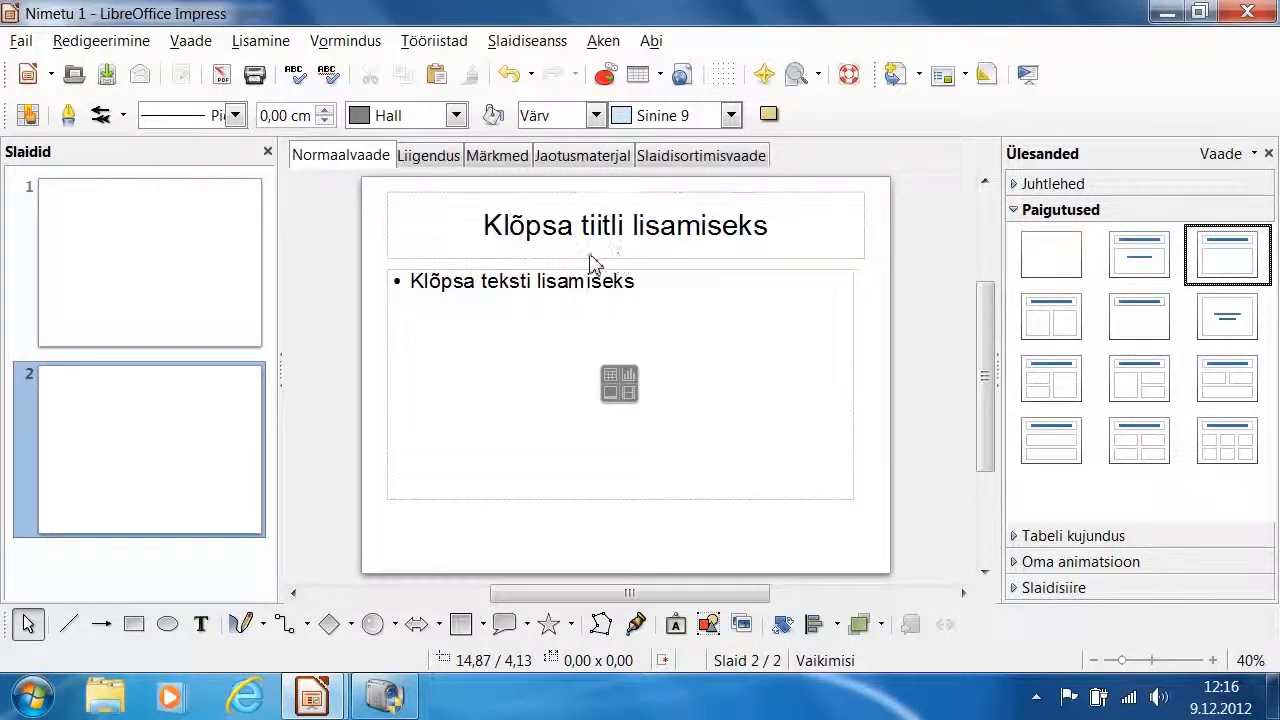
Enter "LibreOffice esitlus" as the title of the first slide
click(197, 266)
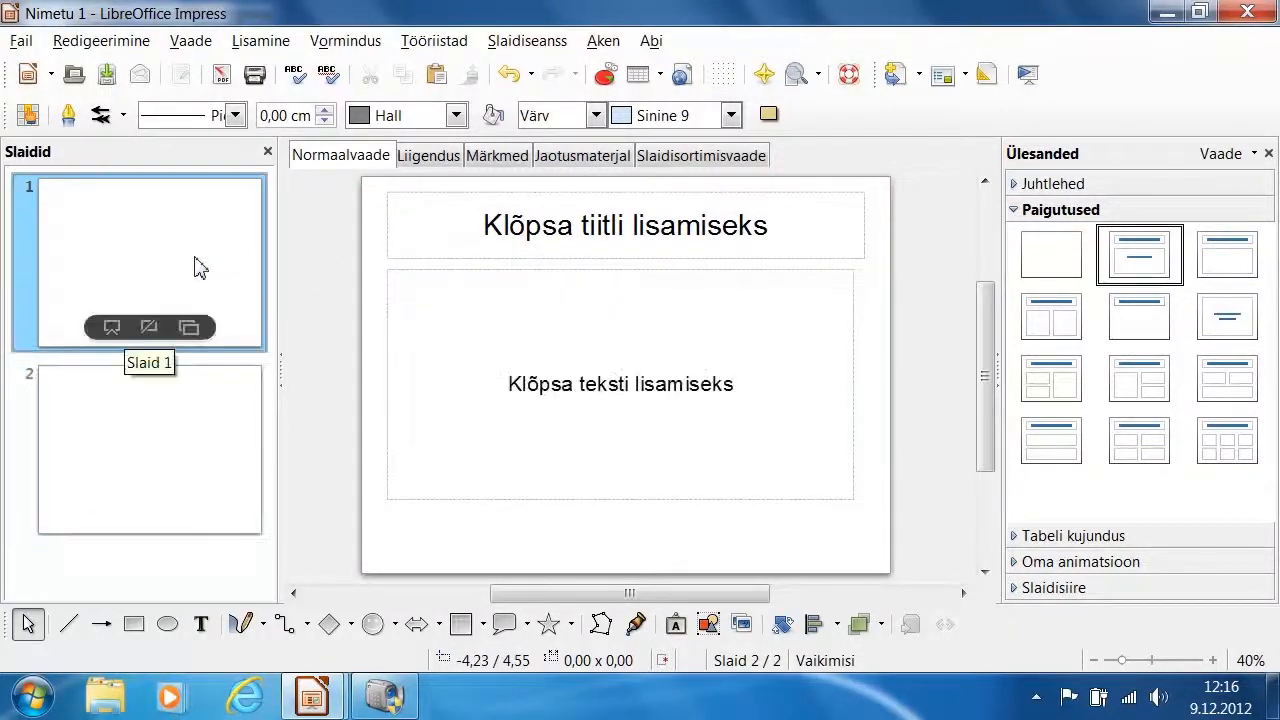
click(647, 233)
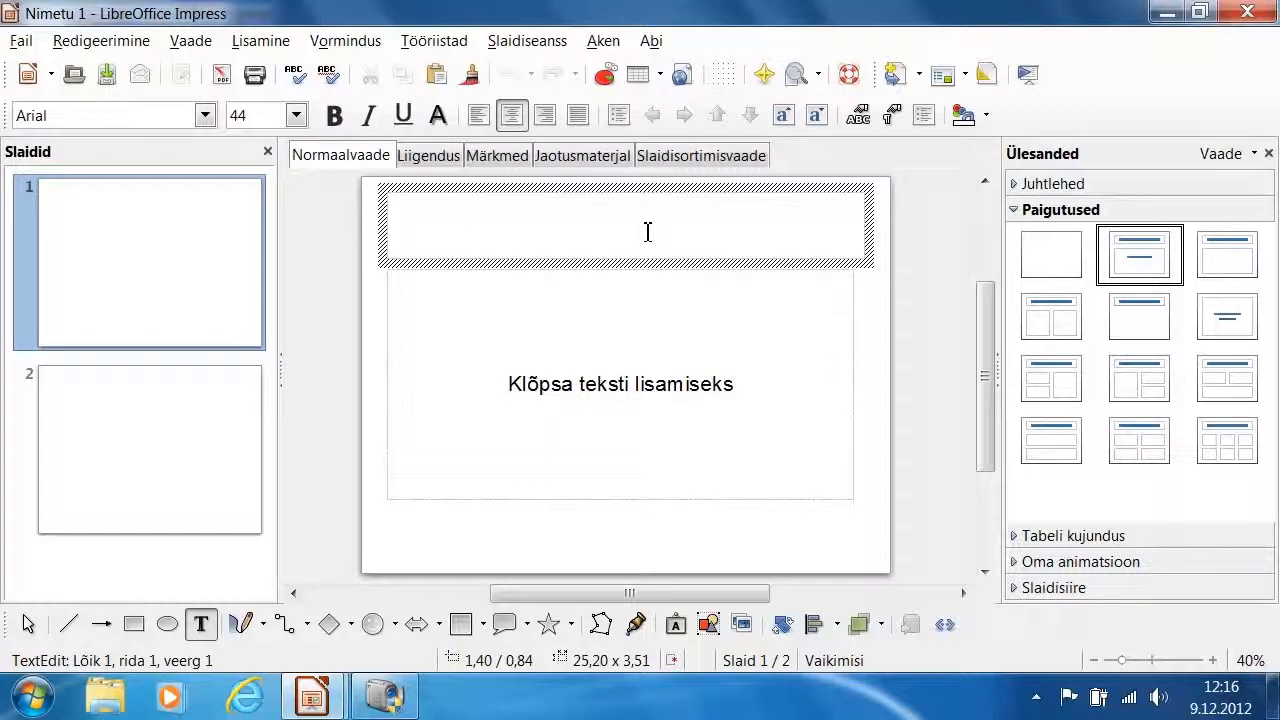
text(LibreOffic)
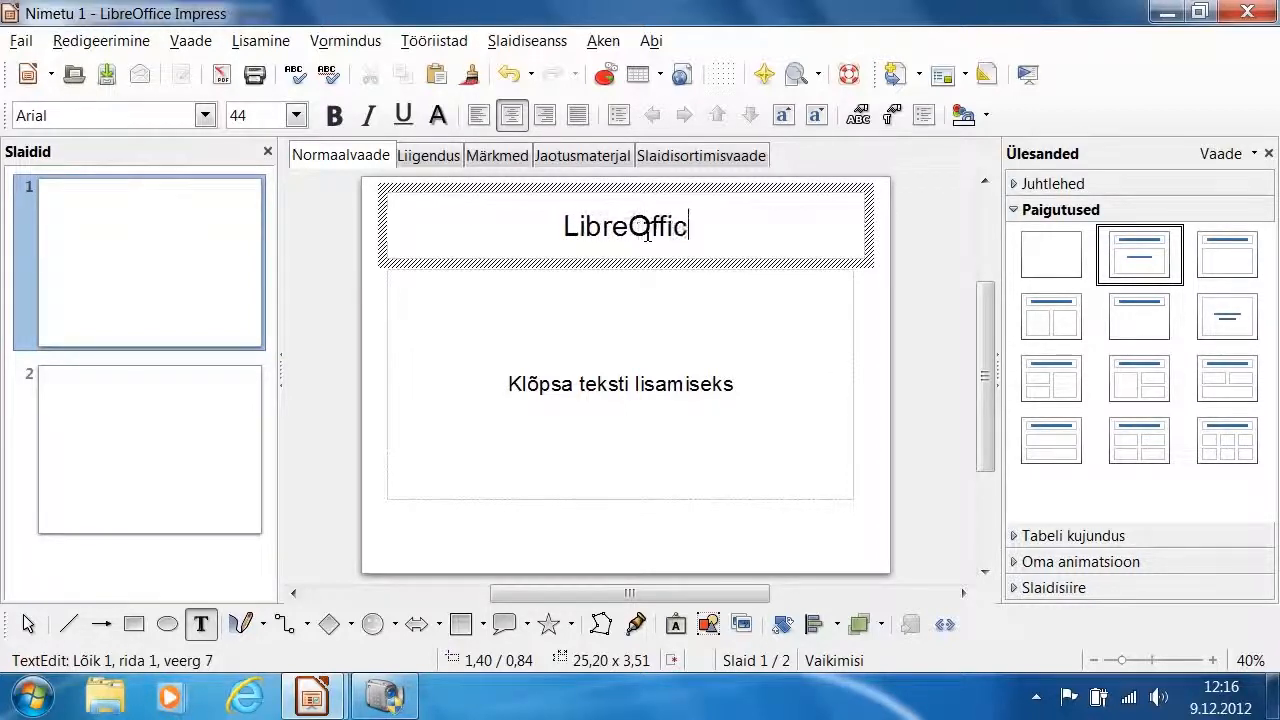
text(e esitlus)
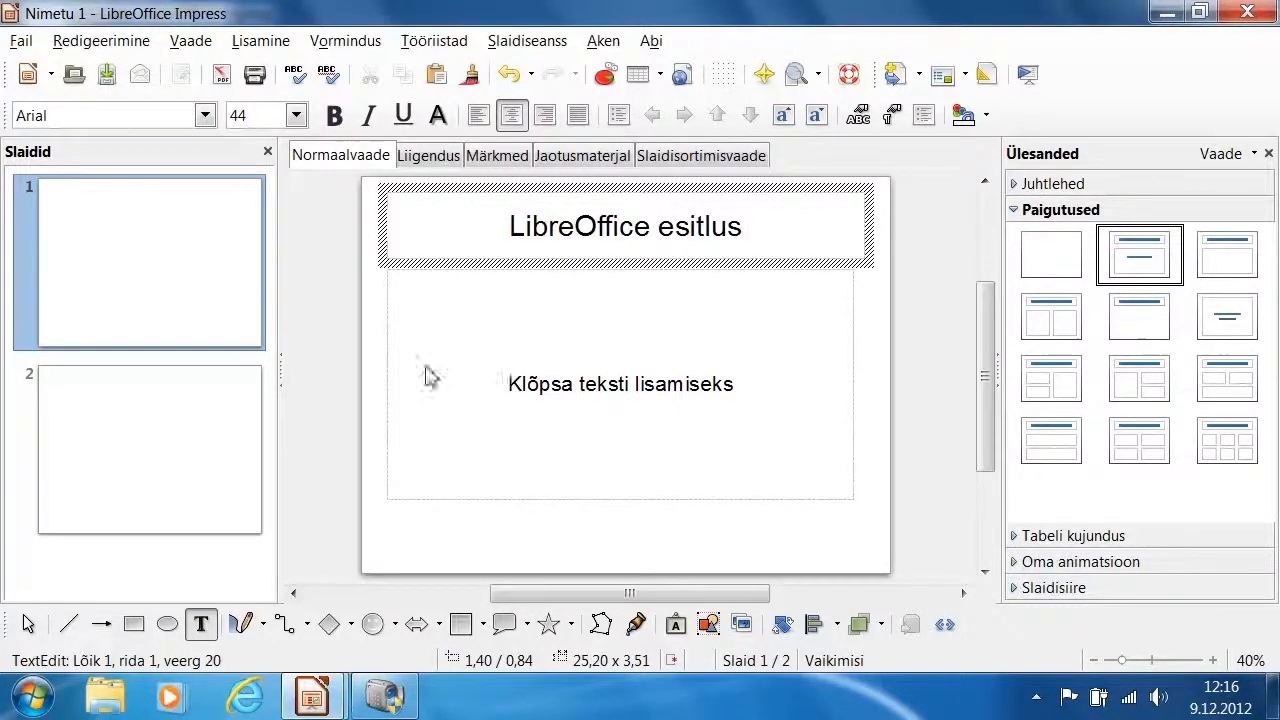
Enter "Teemad" as the title of the second slide
click(157, 437)
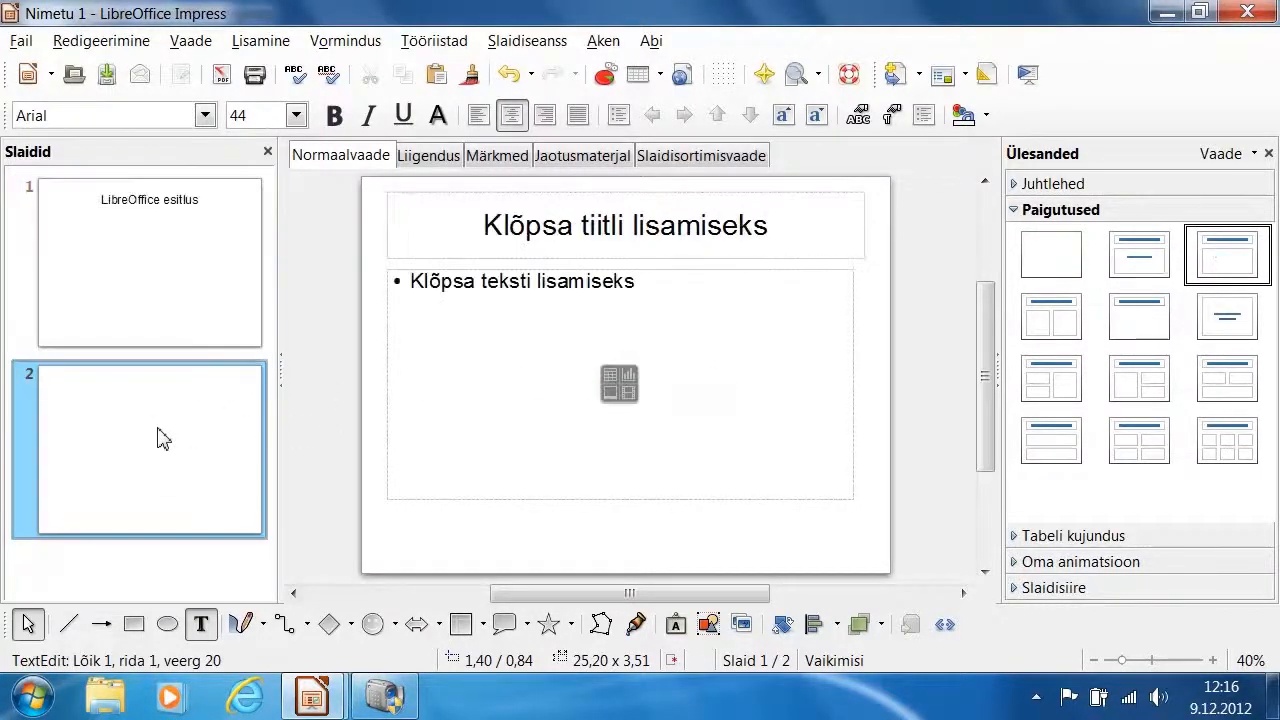
click(700, 227)
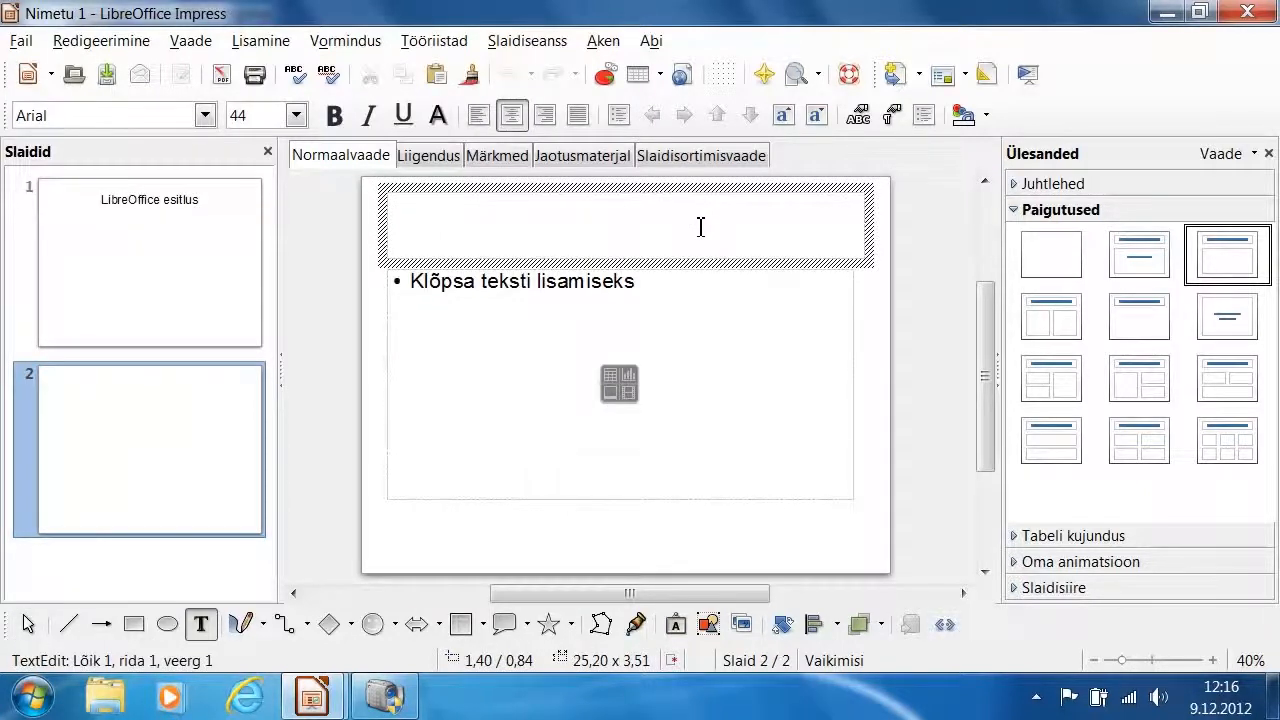
text(Teemad)
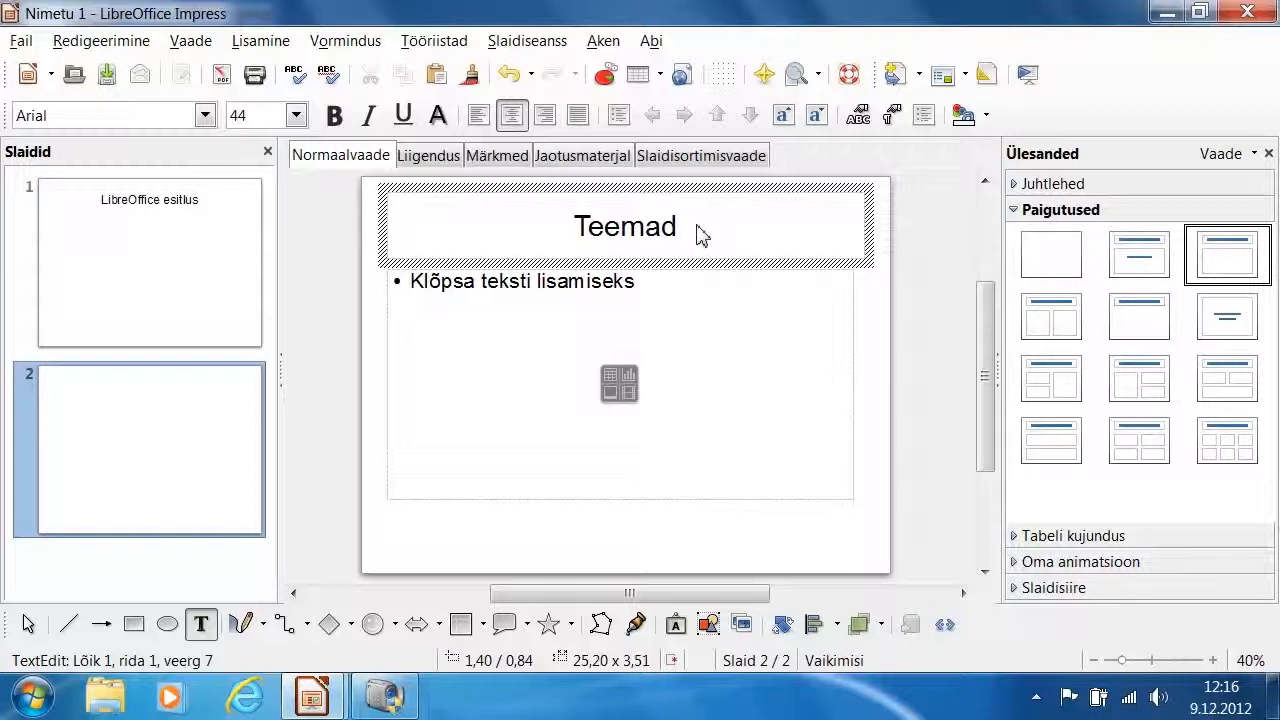
Add a third slide and give it the title "LibreOffice Calc"
click(264, 44)
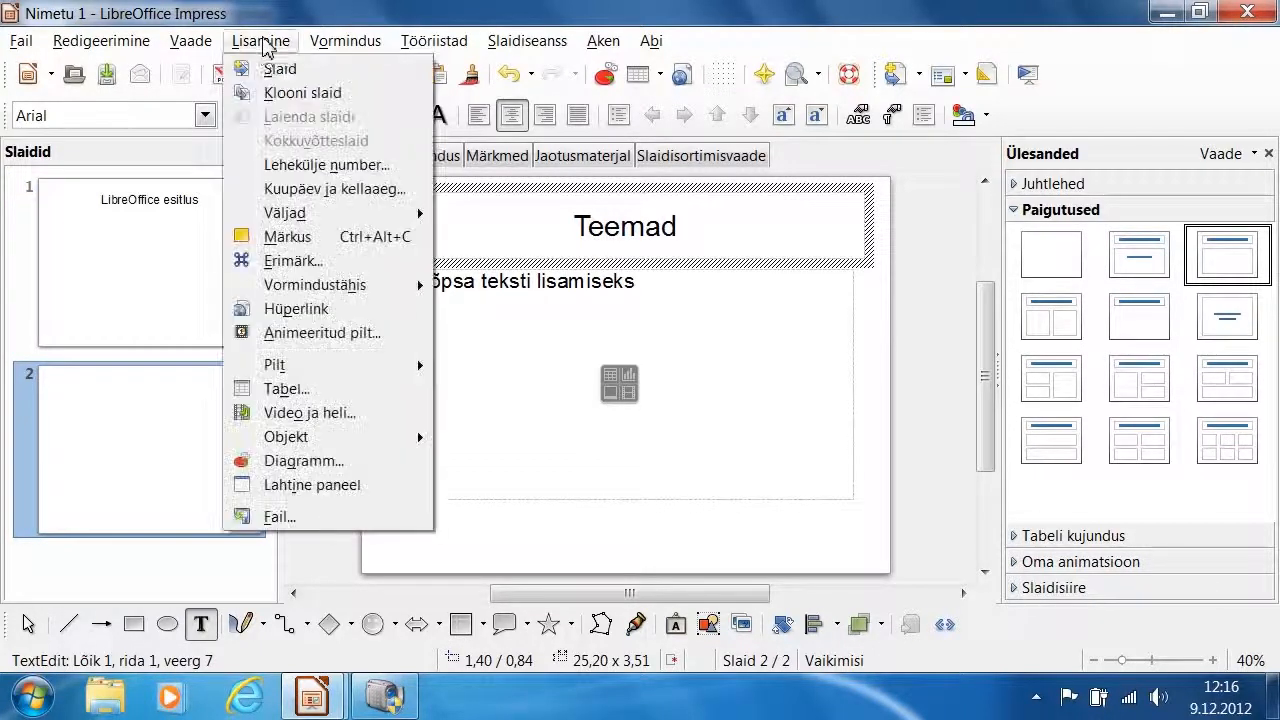
click(258, 67)
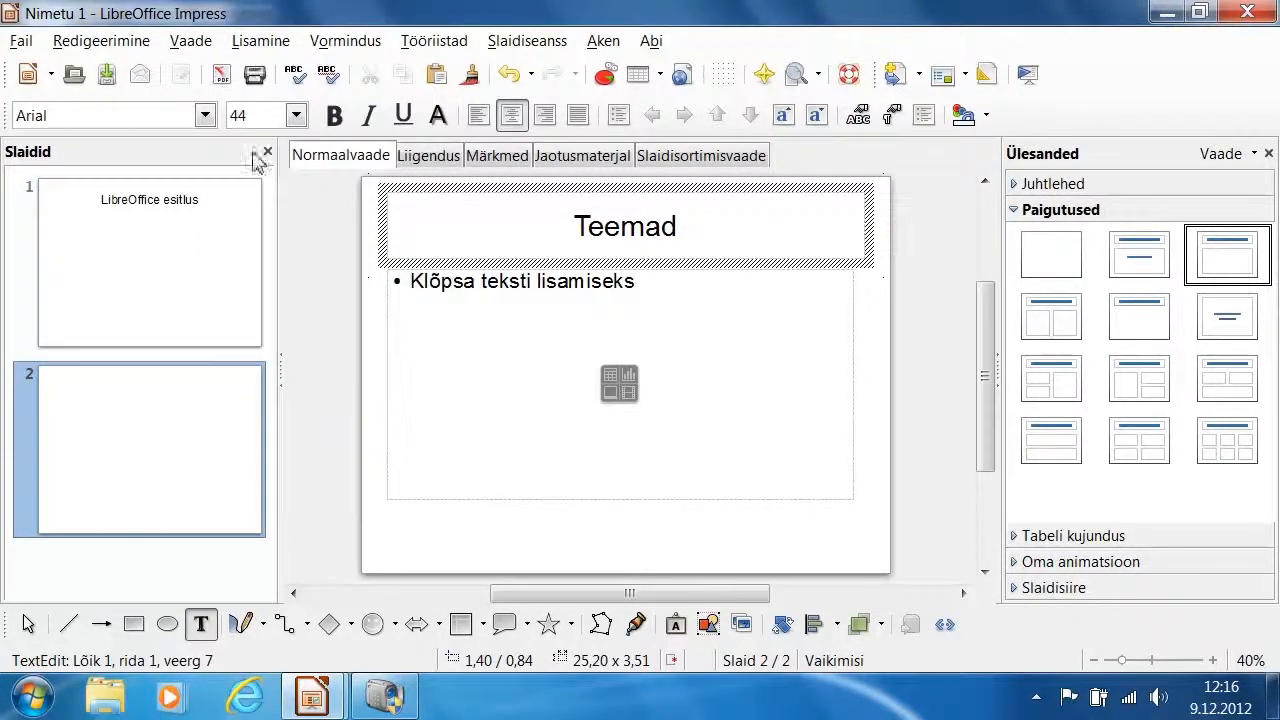
click(698, 229)
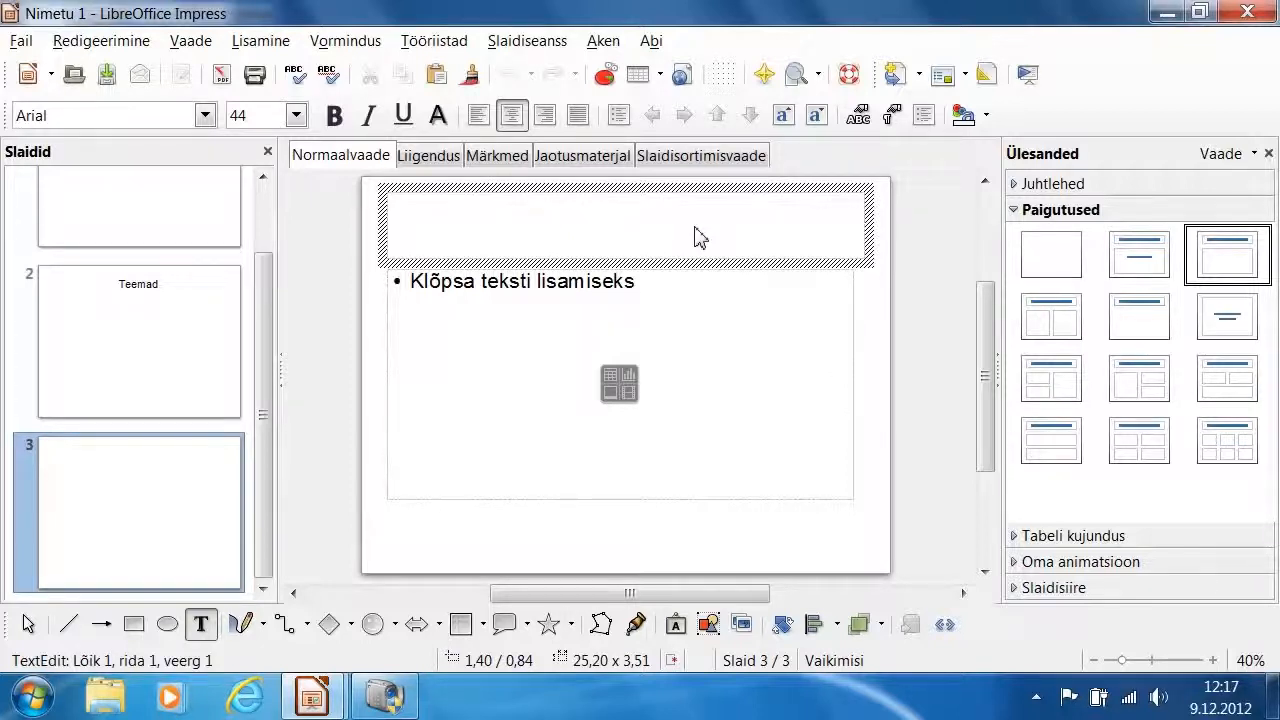
text(Libr)
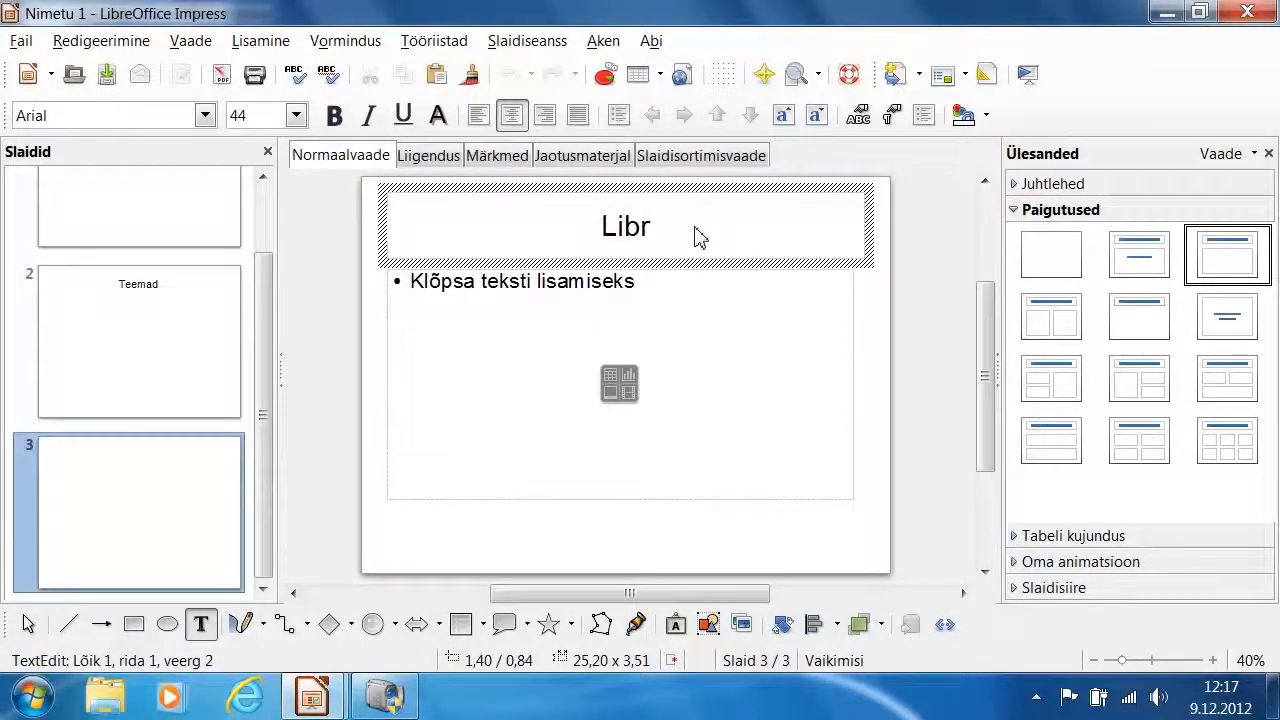
text(eO)
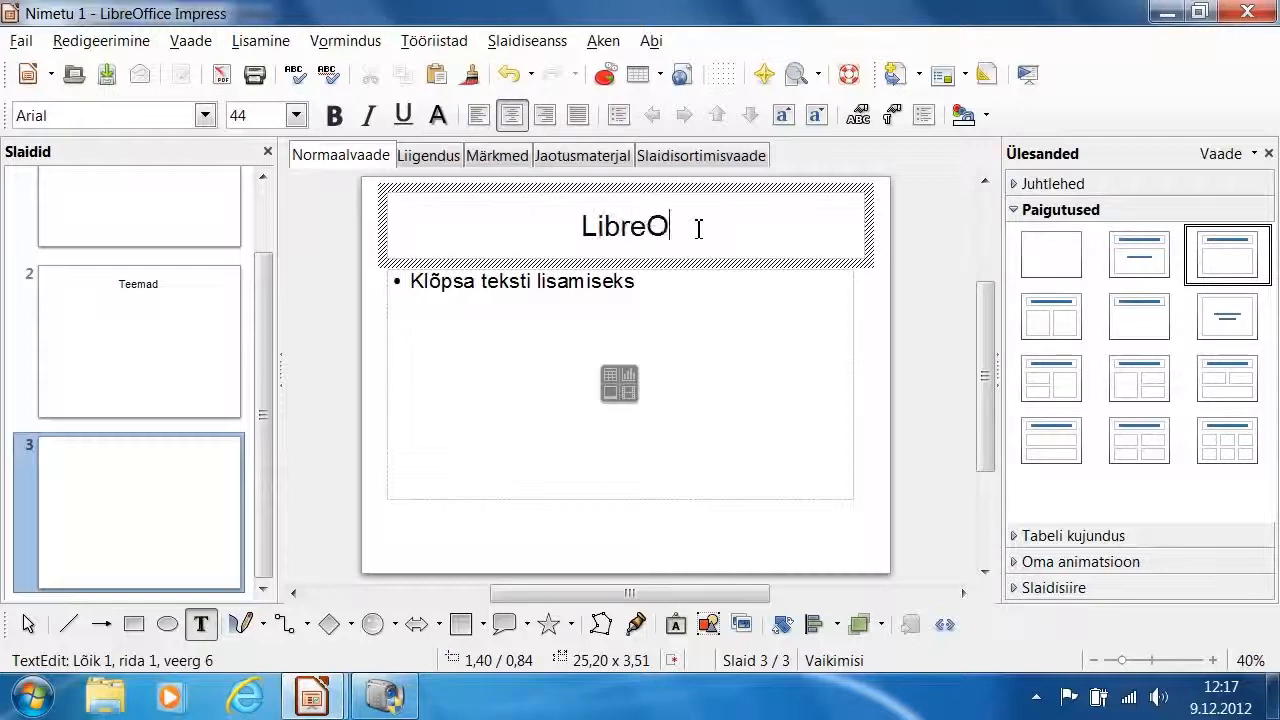
text(ffice Calc)
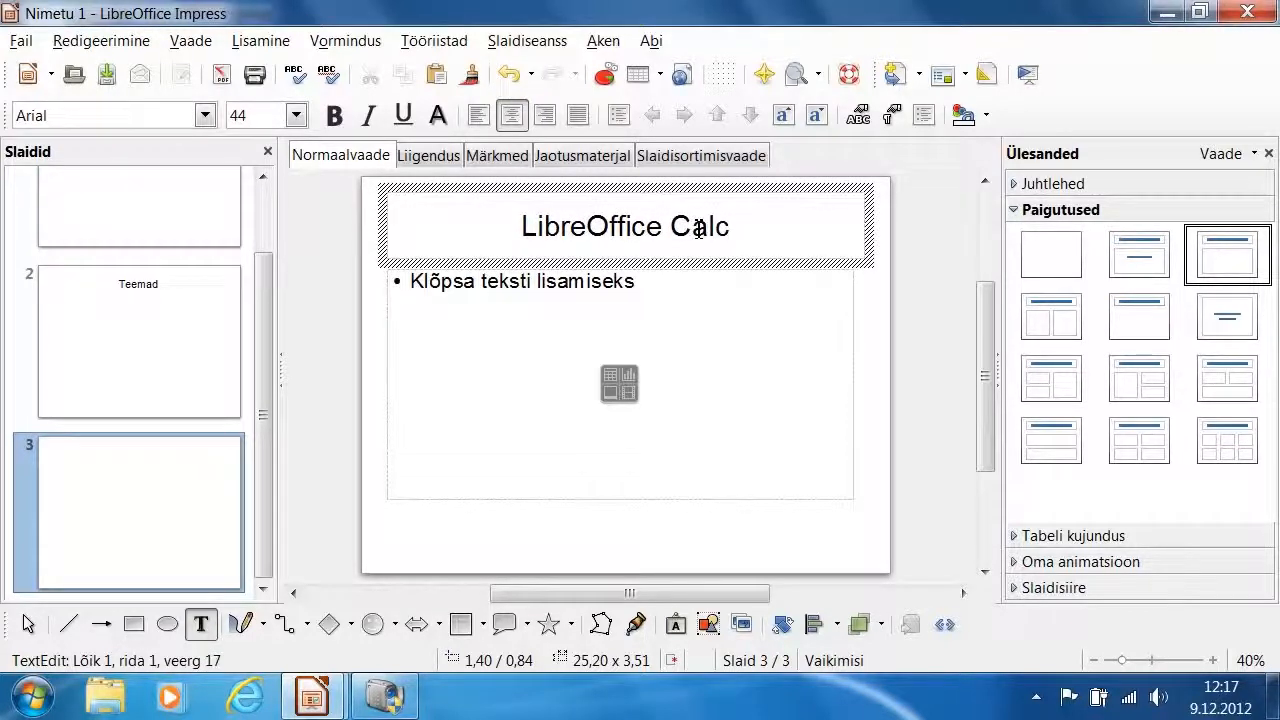
click(750, 427)
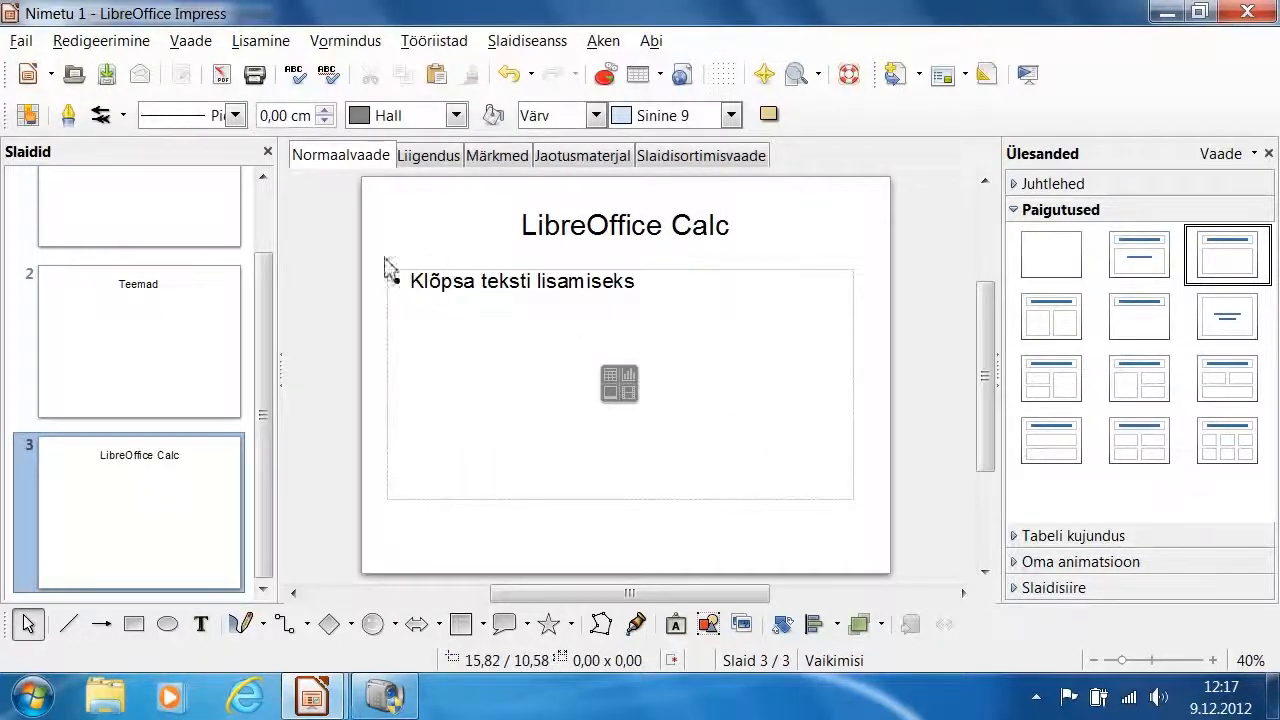
Create a new blank presentation and switch it to the outline view (Liigendus)
click(21, 46)
mouse_move(170, 72)
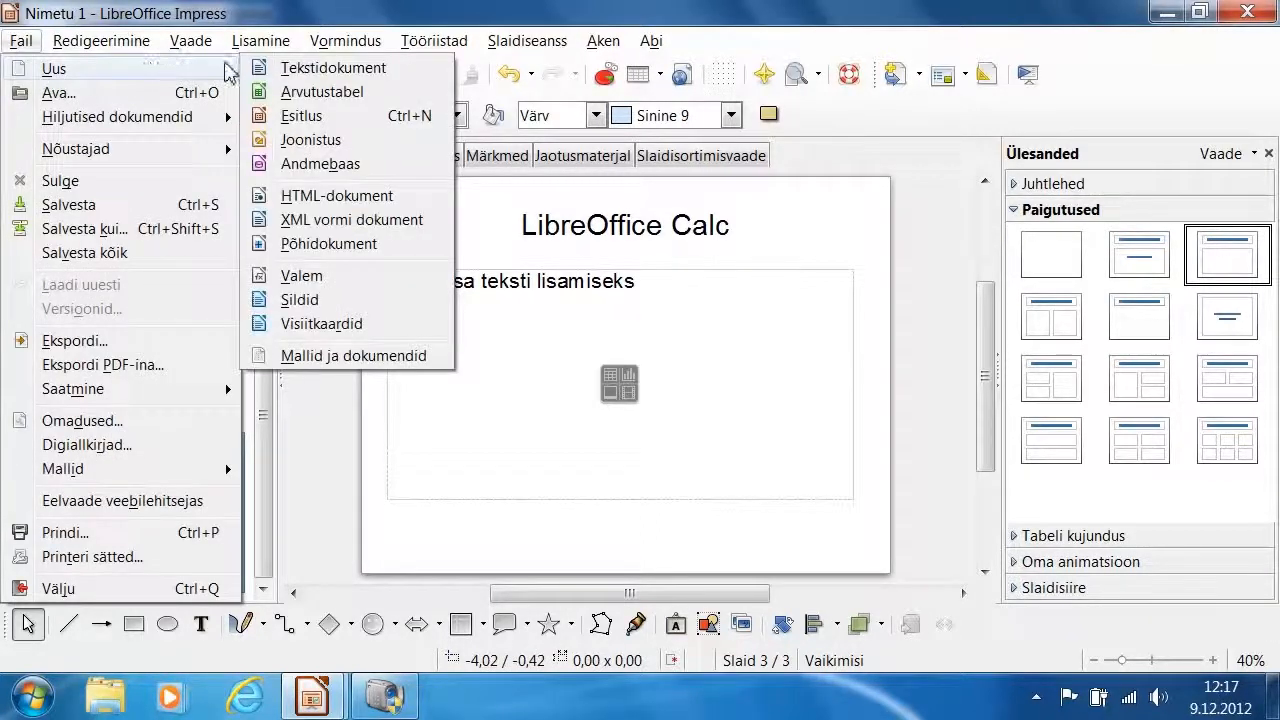
click(398, 116)
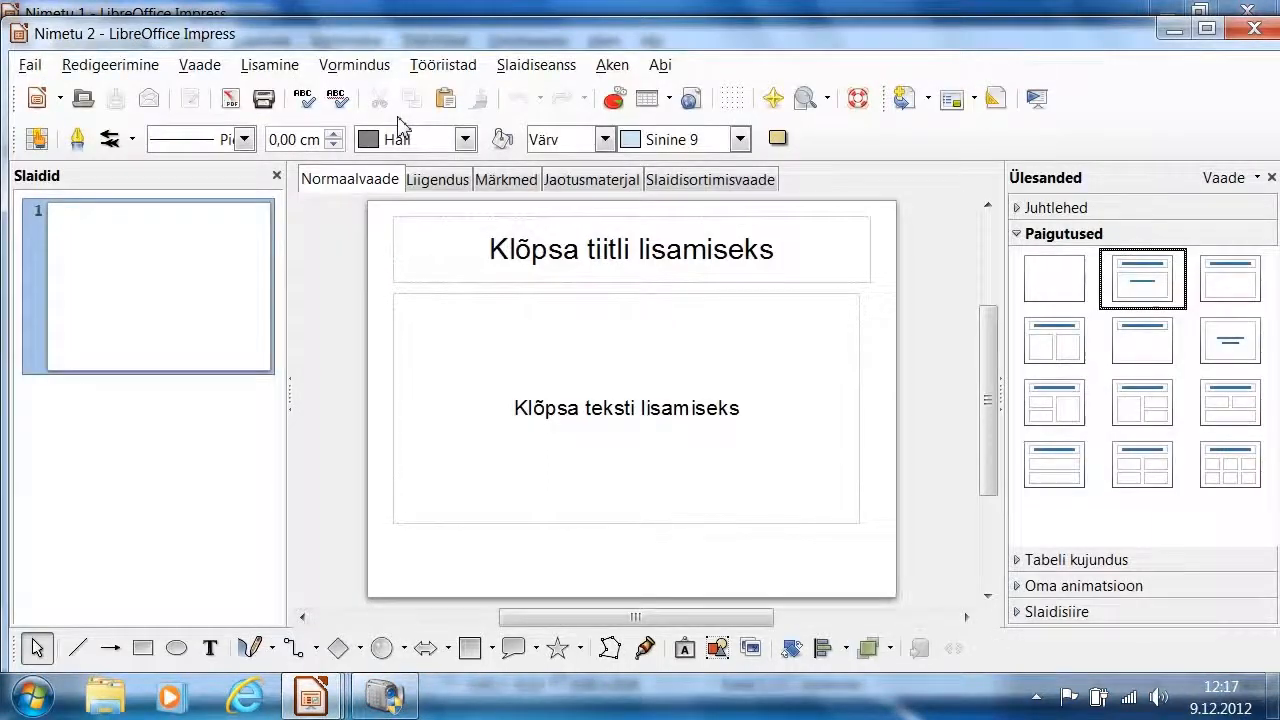
click(448, 188)
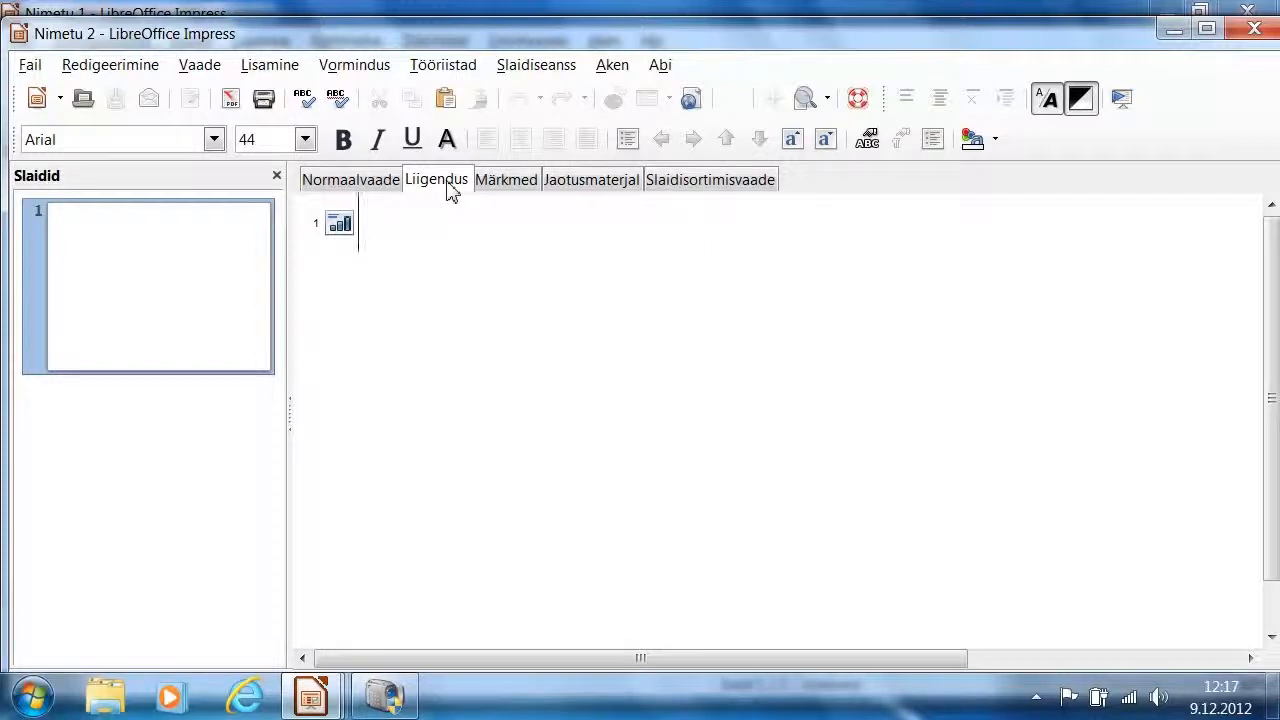
Title the first outline slide "LibreOffice esitlus" and add a second slide titled "Teemad"
text(LibreOff)
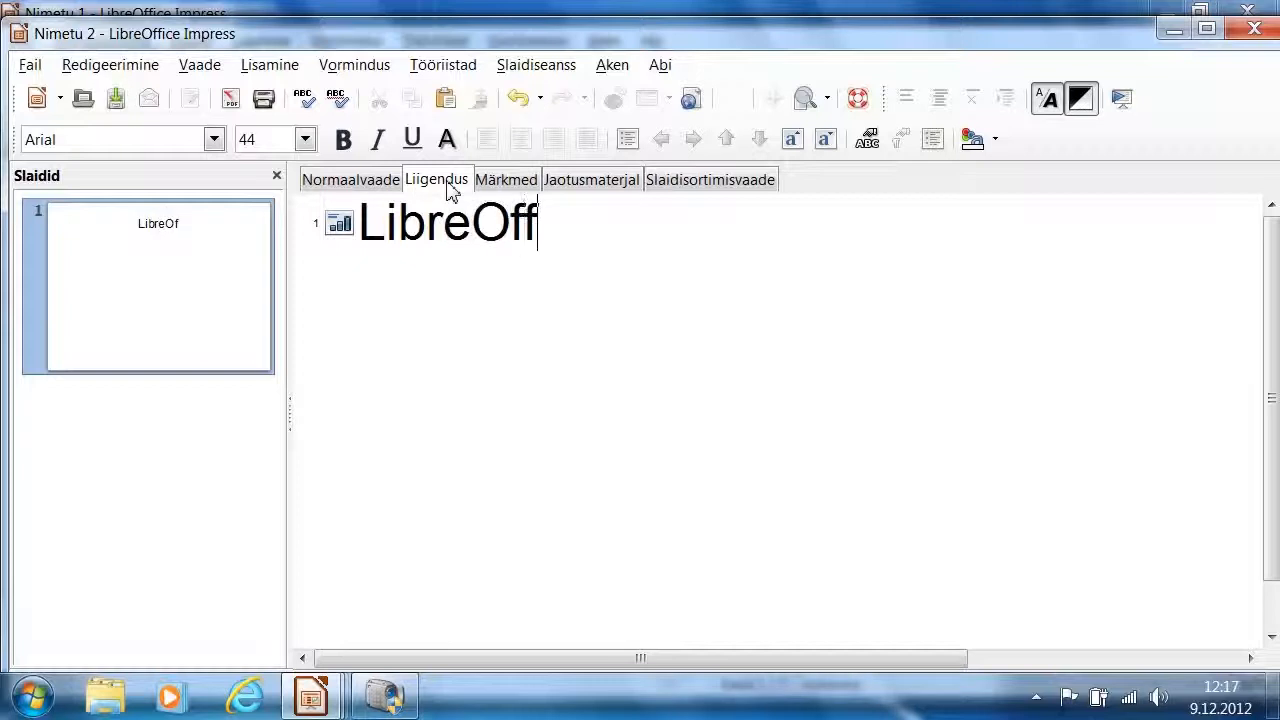
text(ice esitlus)
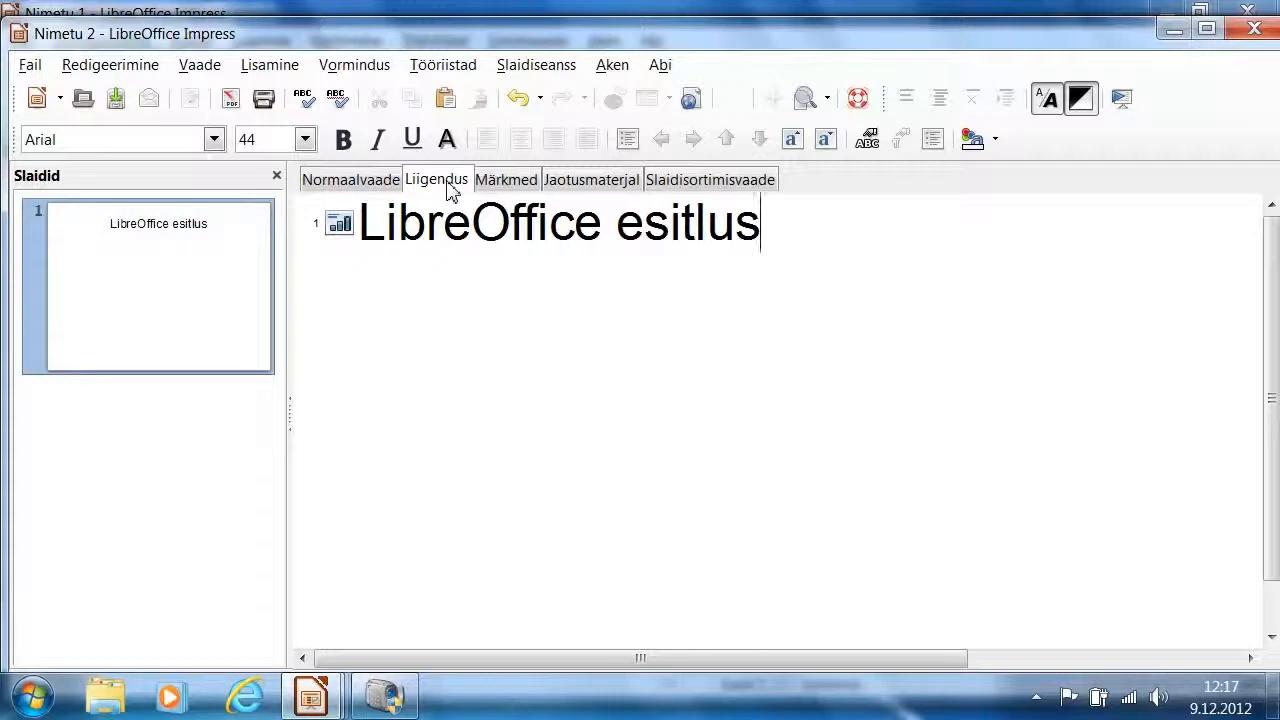
key(Return)
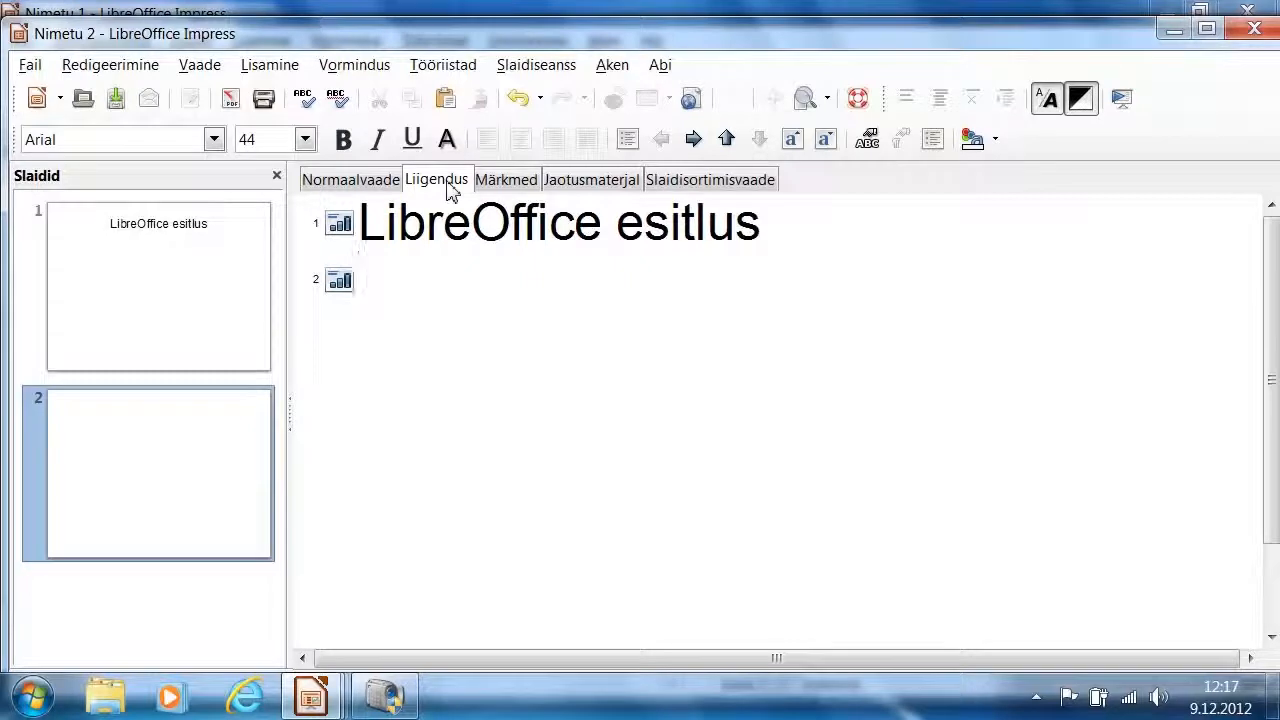
text(Teemad)
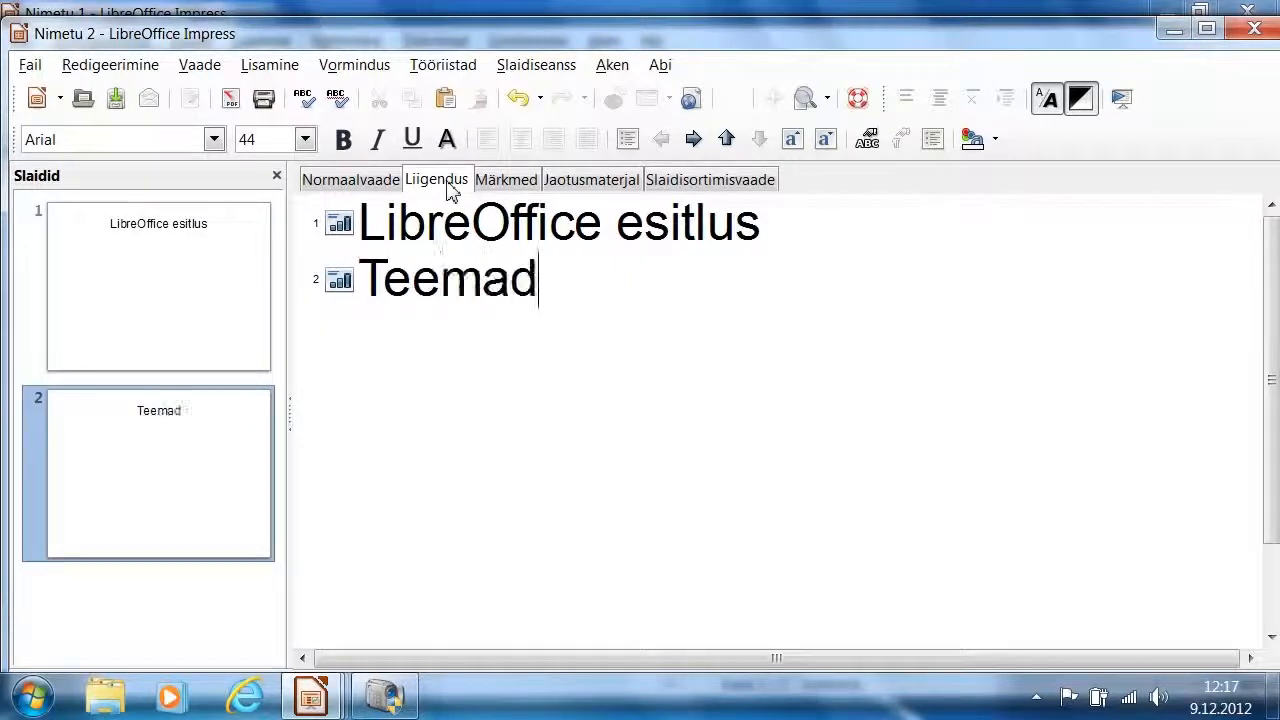
Add a third and a fourth slide to the outline, titled "Libre Calc" and "Libre Writer"
key(Return)
text(Libre)
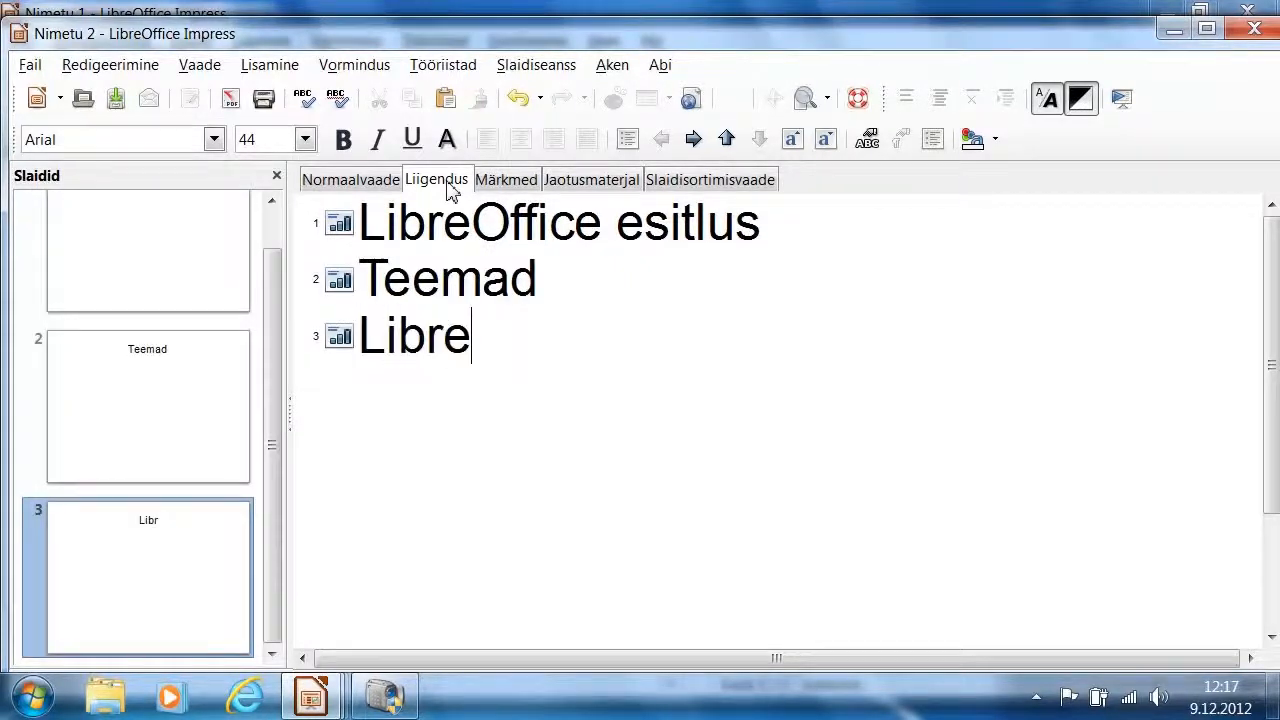
text( Calc)
key(Return)
text(Lib)
text(re )
text(Wrtie)
text(r)
key(BackSpace)
key(BackSpace)
key(BackSpace)
key(BackSpace)
text(iter)
Add a fifth and a sixth slide to the outline, both titled "Järgmine"
key(Return)
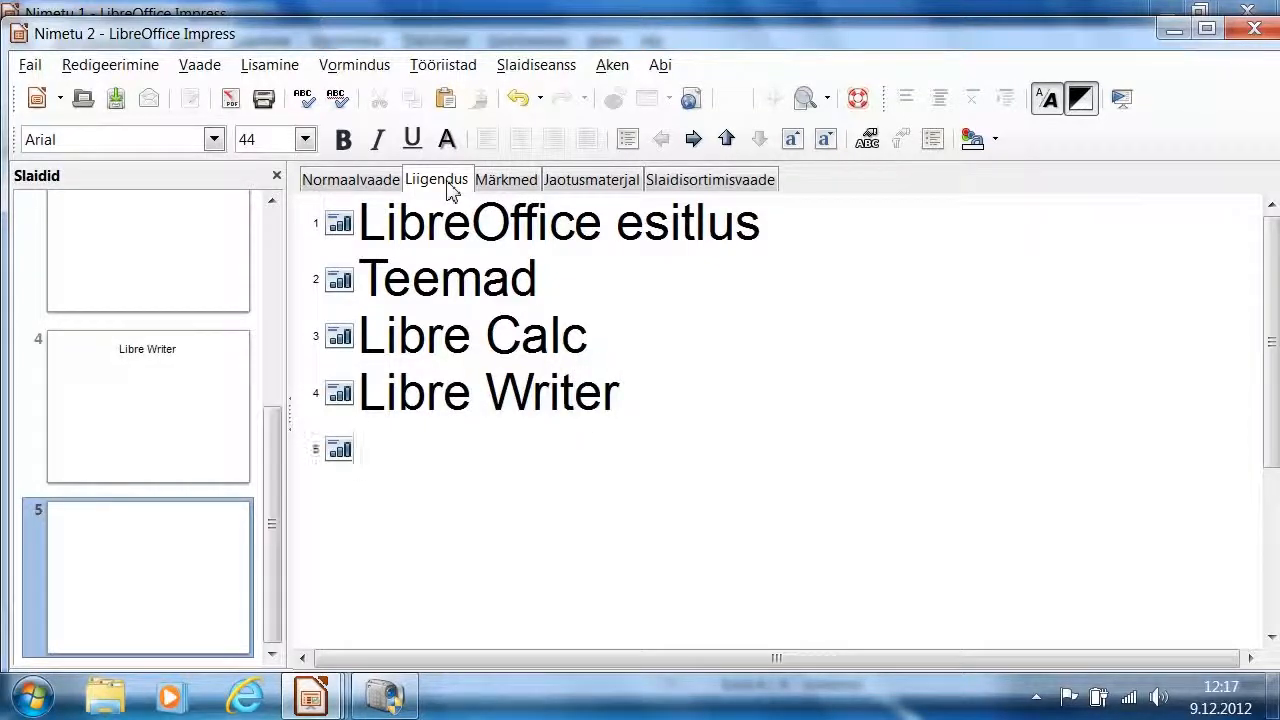
text(Järgmine)
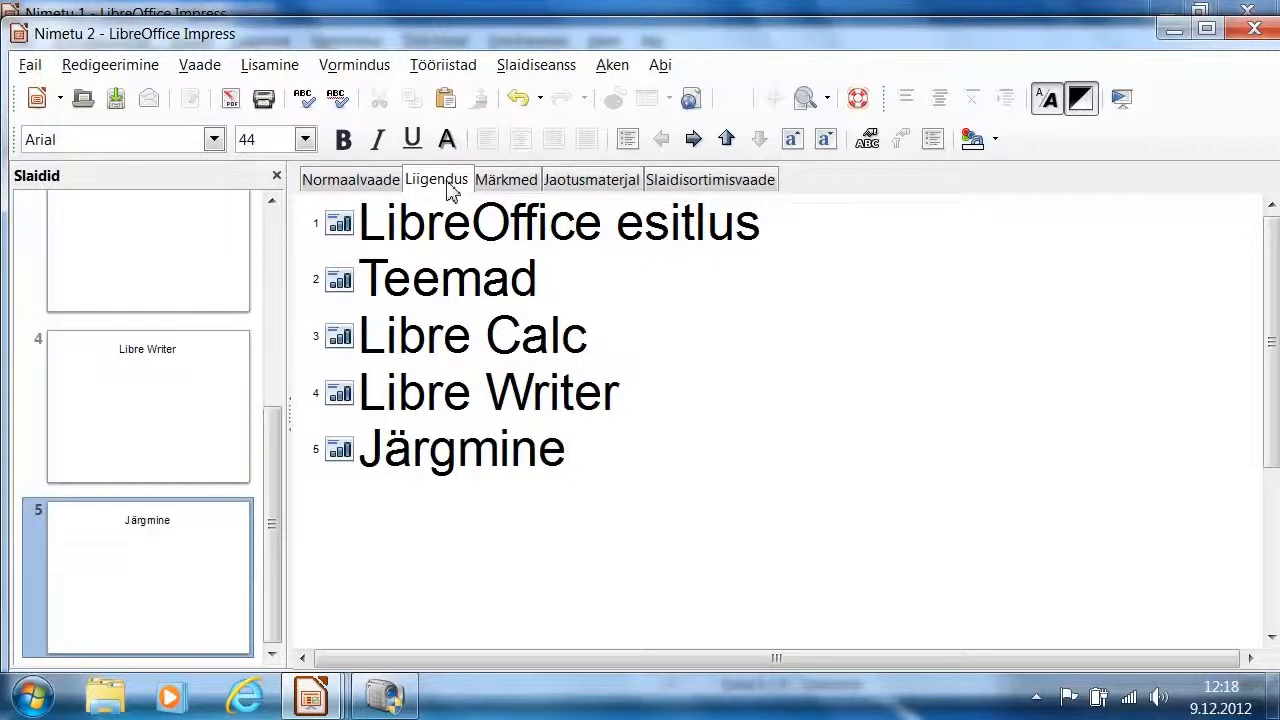
key(Return)
text(Järgmine)
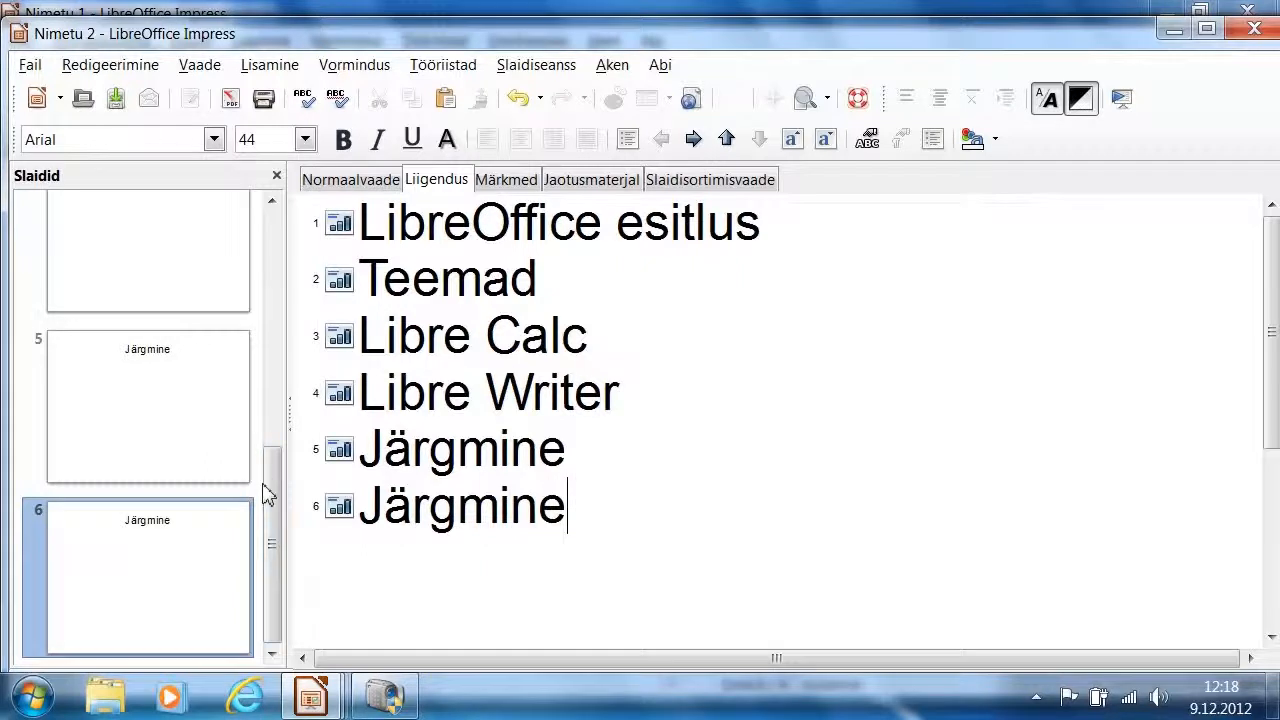
Return to the normal view (Normaalvaade) and look through the first two slides, ending on slide 1
drag(277, 491, 280, 243)
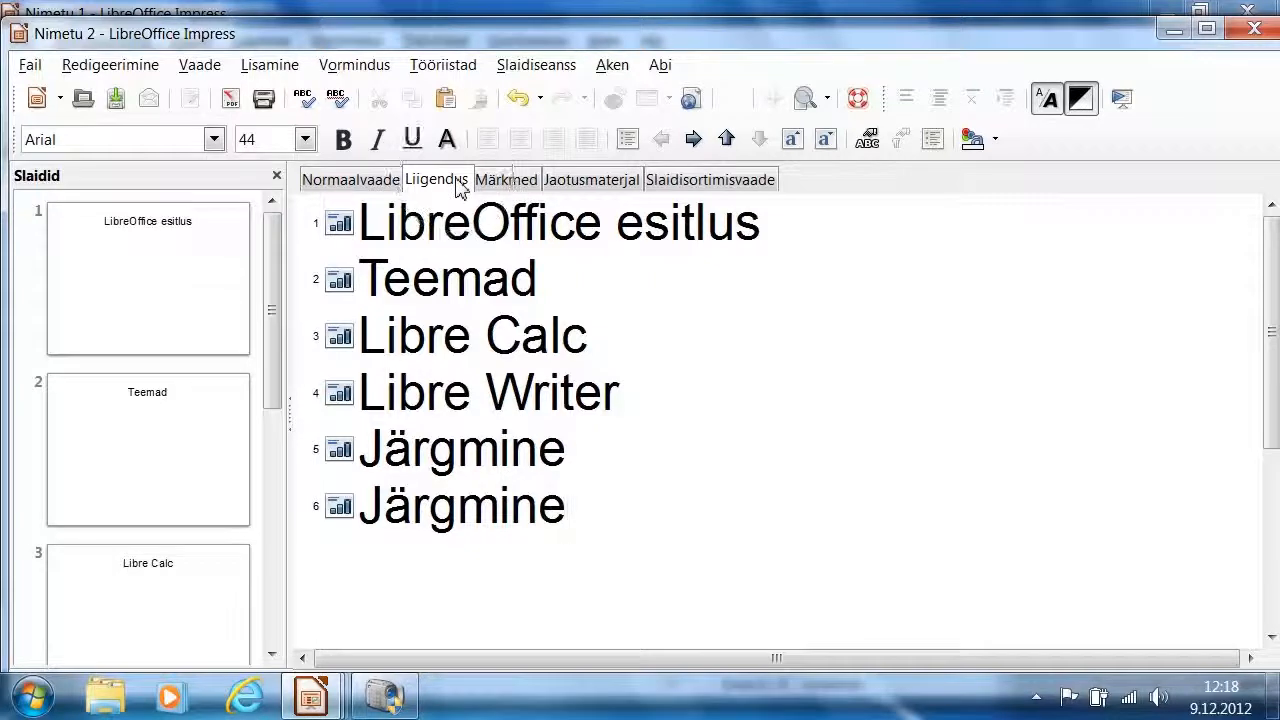
click(350, 188)
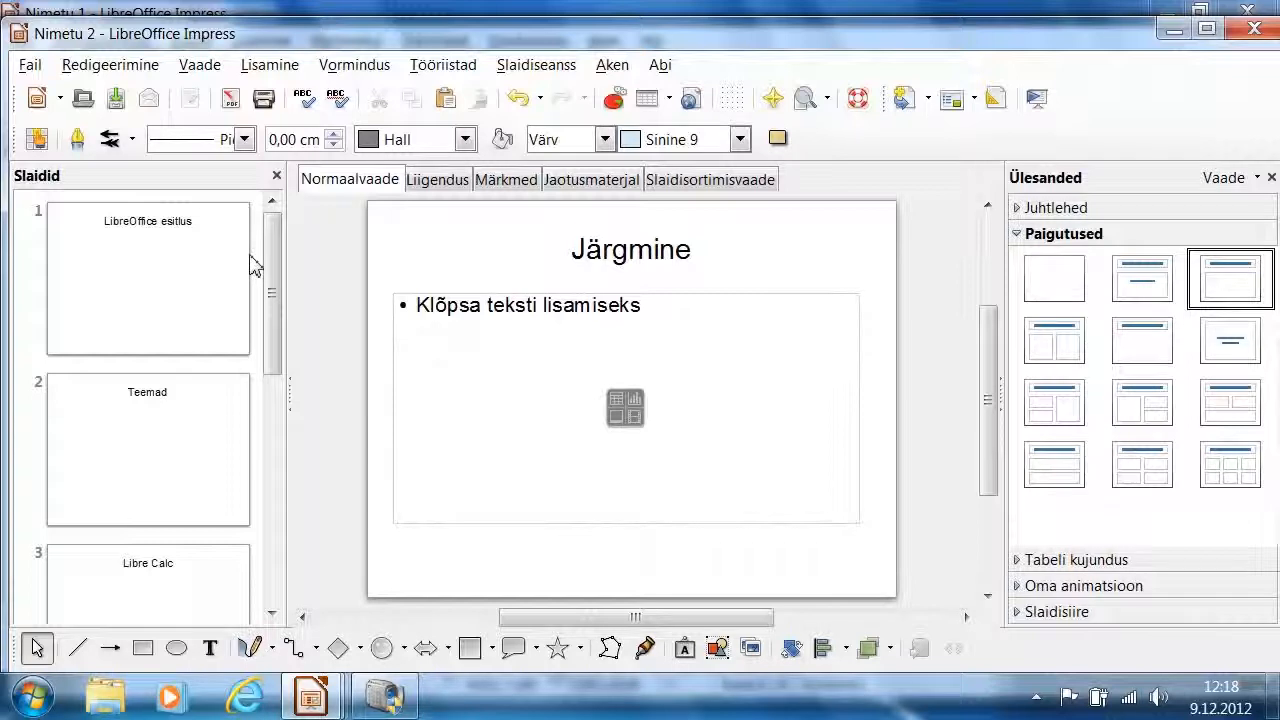
click(177, 272)
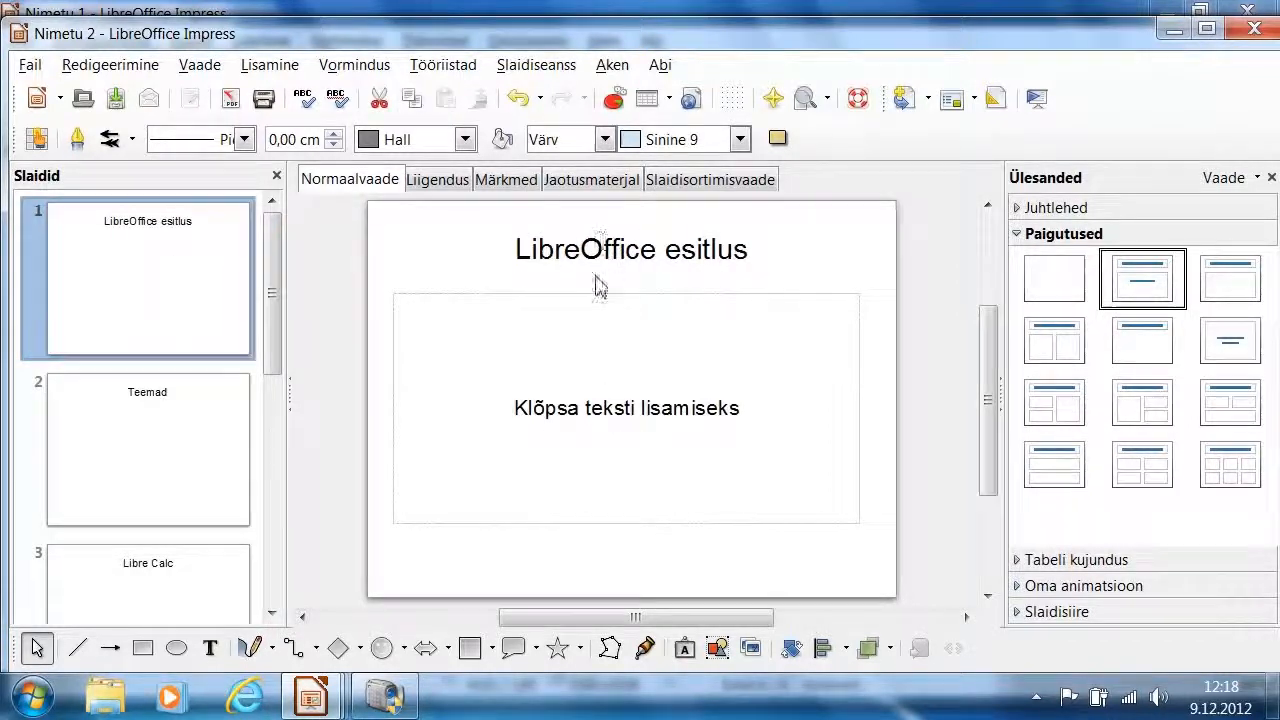
click(141, 501)
click(134, 303)
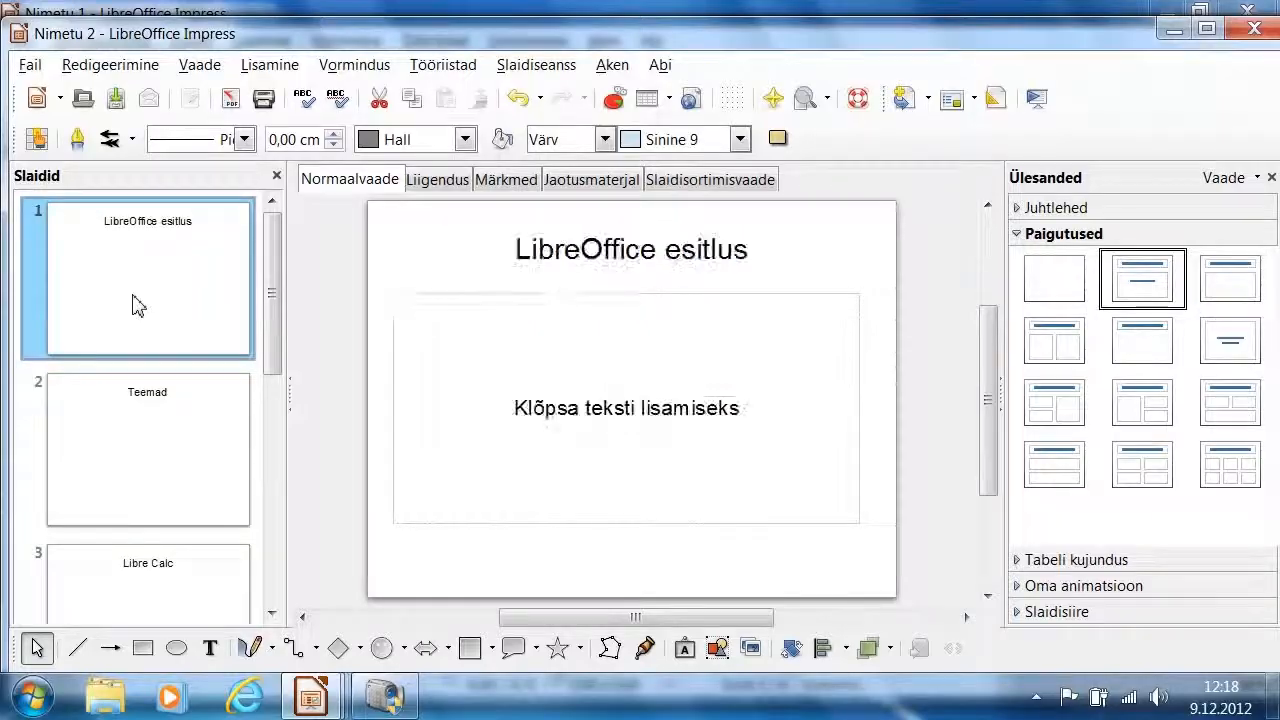